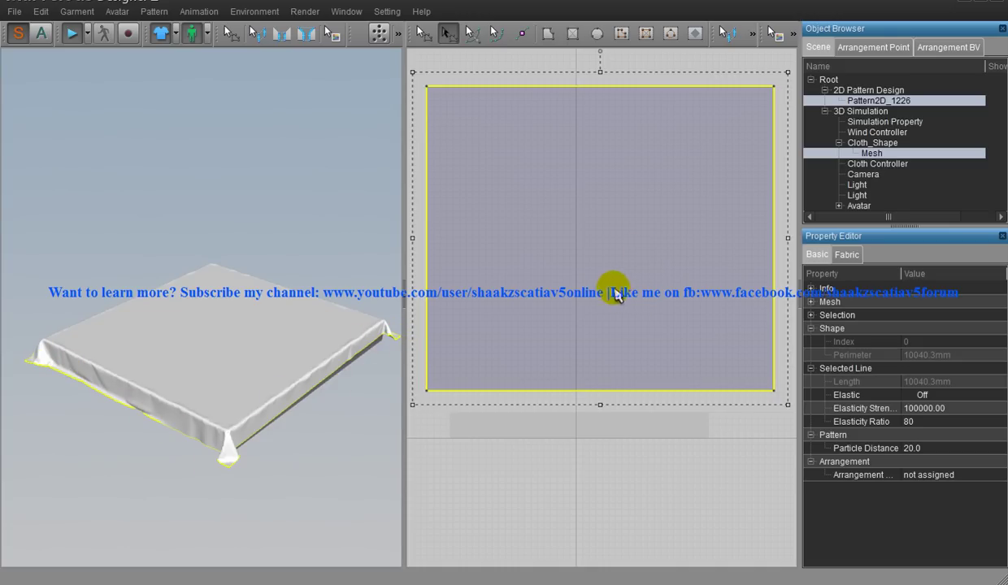
- Stop the running cloth simulation of the bedsheet
{"action": "right_click_drag", "start_coordinate": [599, 297], "coordinate": [601, 292]}
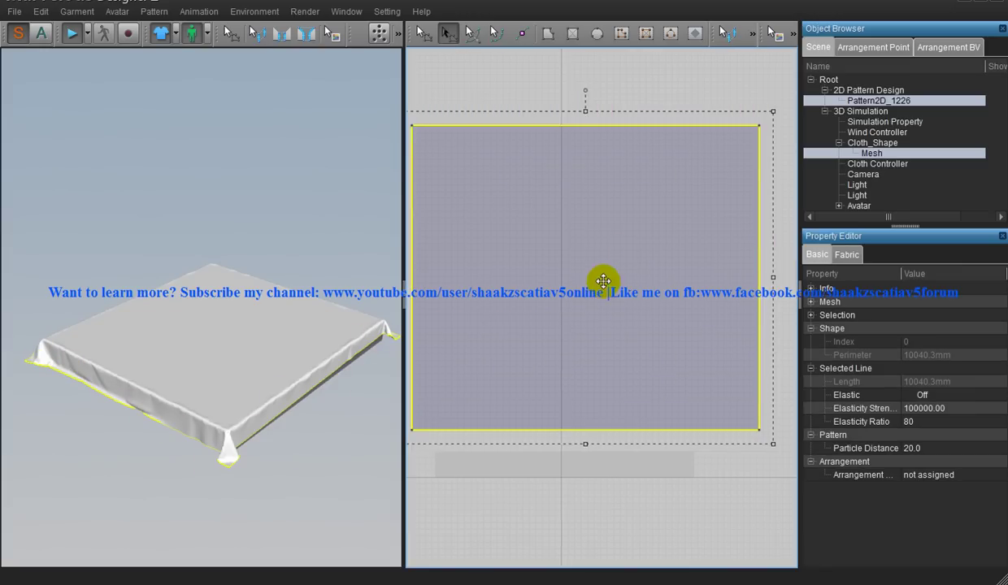
{"action": "scroll", "coordinate": [636, 287], "scroll_direction": "down", "scroll_amount": 1}
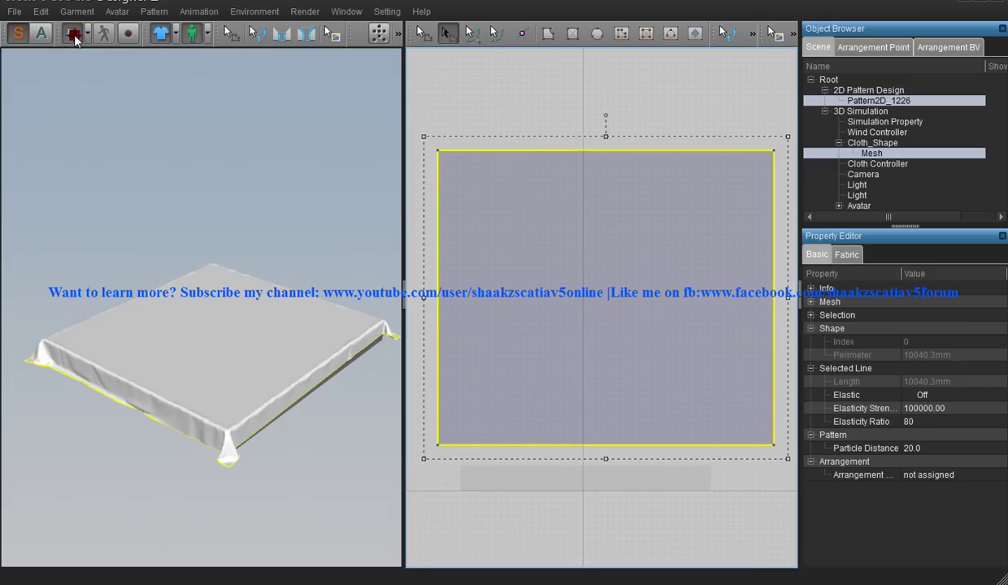
{"action": "left_click", "coordinate": [71, 33]}
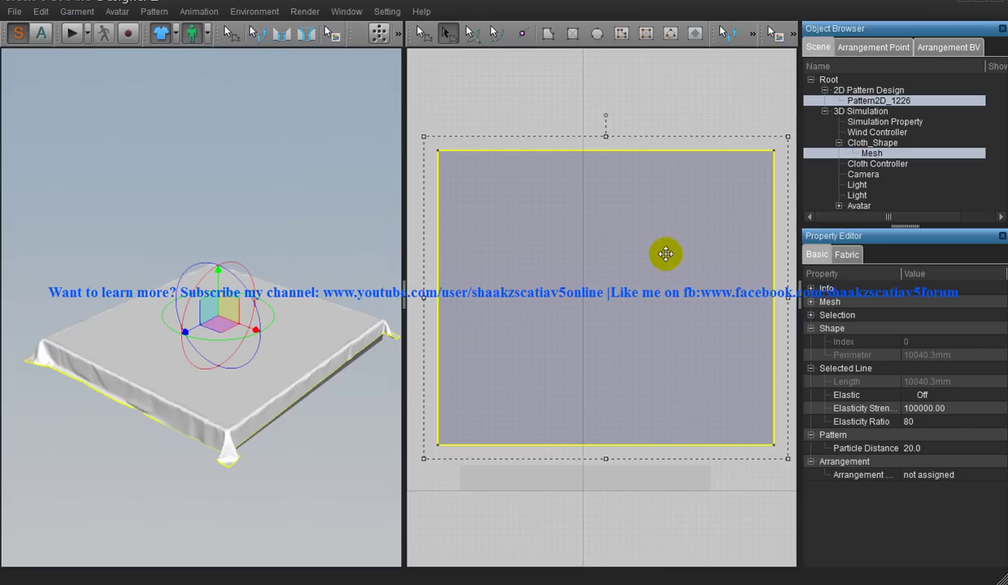
- Select the whole bedsheet pattern, turn on Elastic for its outline, and set the Elasticity Ratio to 45
{"action": "left_click", "coordinate": [422, 34]}
{"action": "left_click", "coordinate": [429, 117]}
{"action": "left_click_drag", "start_coordinate": [717, 444], "coordinate": [764, 466]}
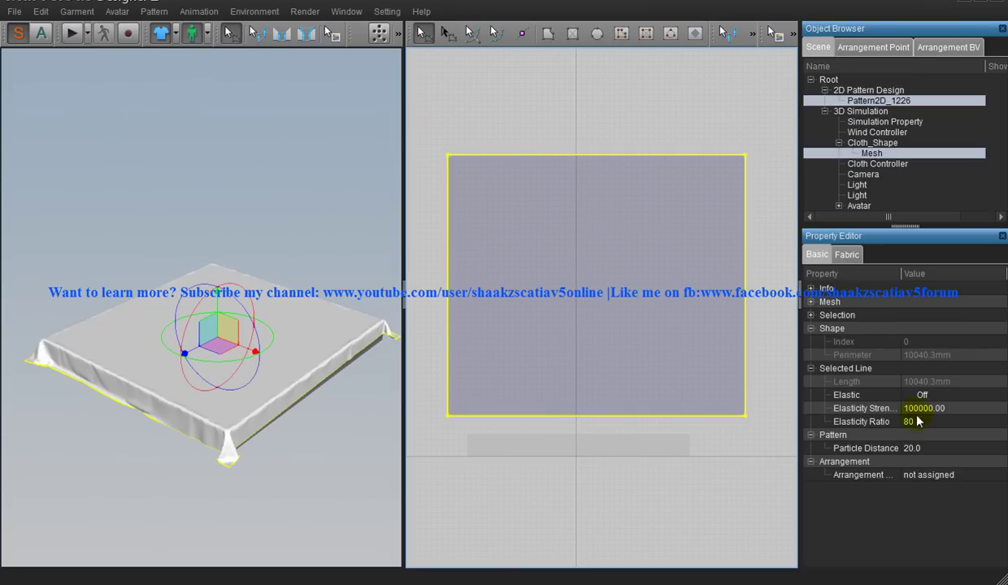
{"action": "left_click", "coordinate": [922, 395]}
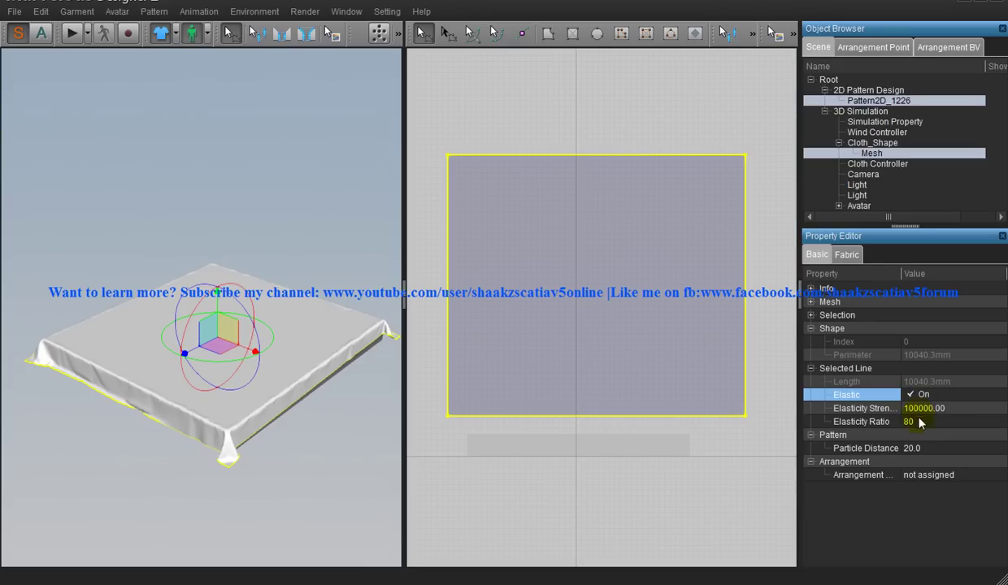
{"action": "left_click", "coordinate": [919, 421]}
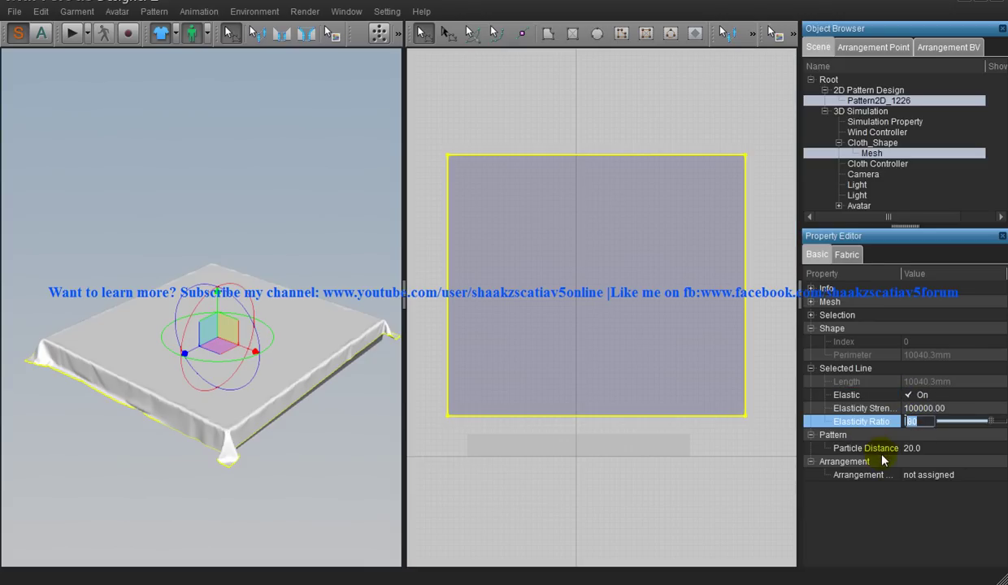
{"action": "type", "text": "45"}
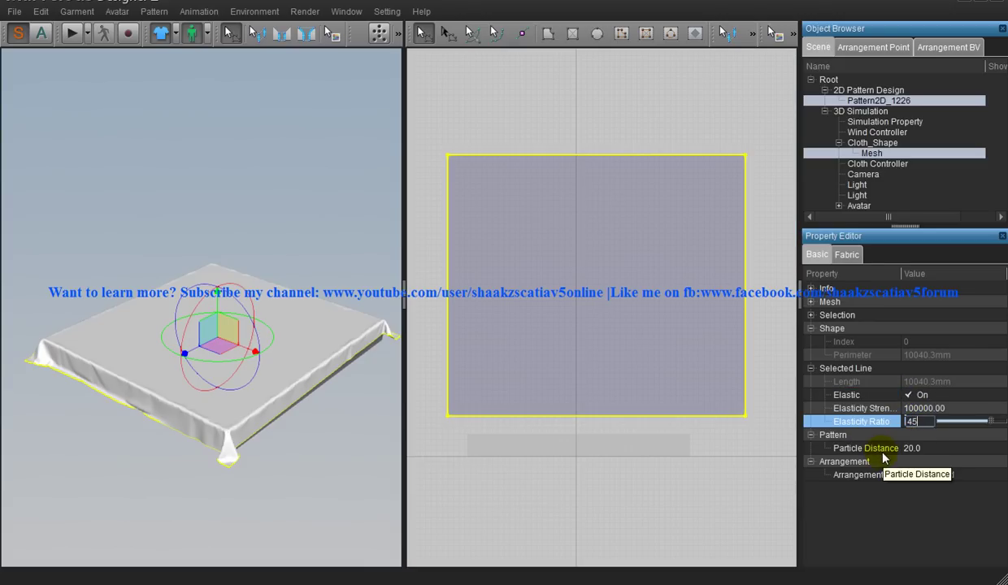
{"action": "key", "text": "Return"}
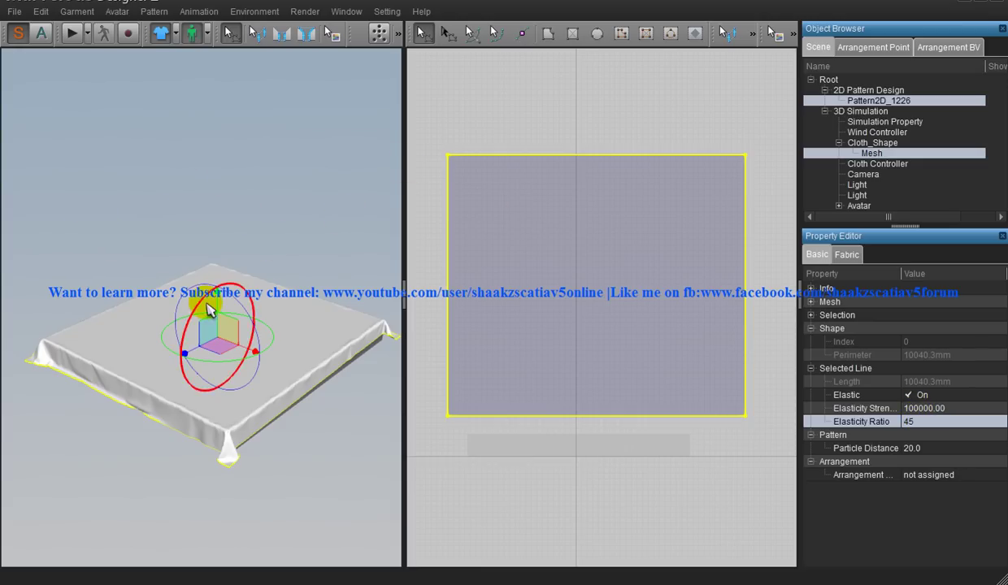
- Run the cloth simulation so the elastic edges gather around the mattress
{"action": "right_click_drag", "start_coordinate": [274, 387], "coordinate": [313, 371]}
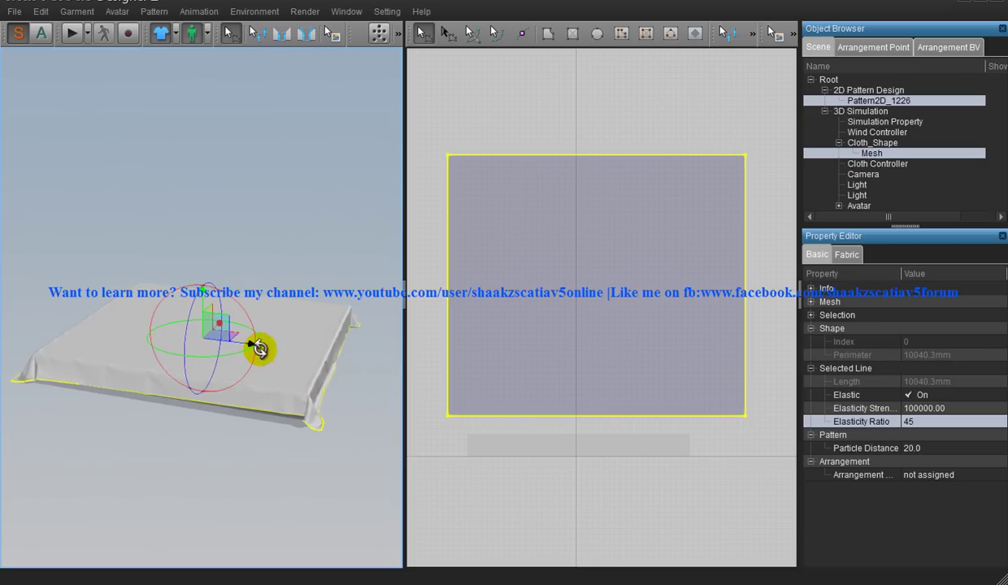
{"action": "right_click_drag", "start_coordinate": [235, 372], "coordinate": [305, 343]}
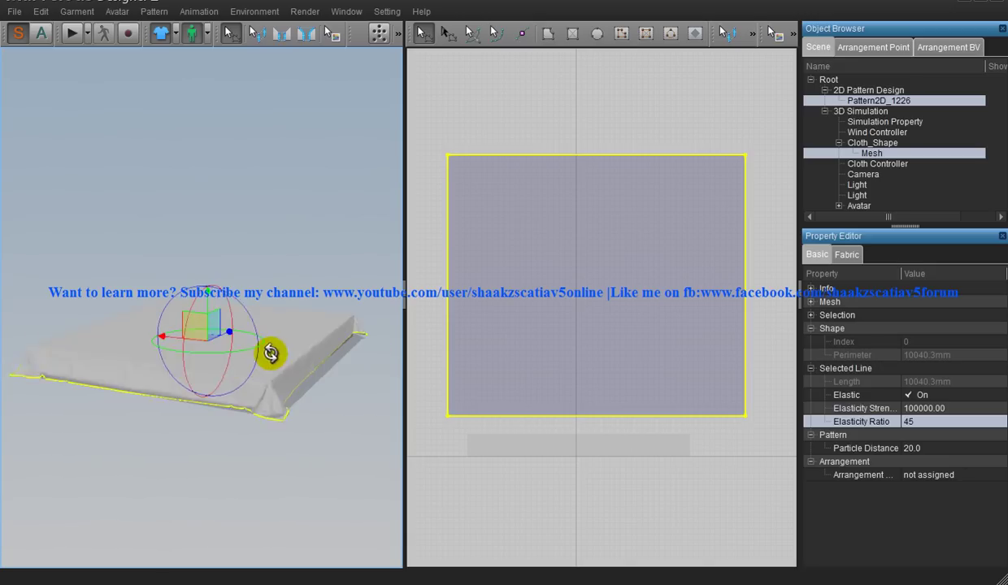
{"action": "right_click_drag", "start_coordinate": [179, 379], "coordinate": [318, 308]}
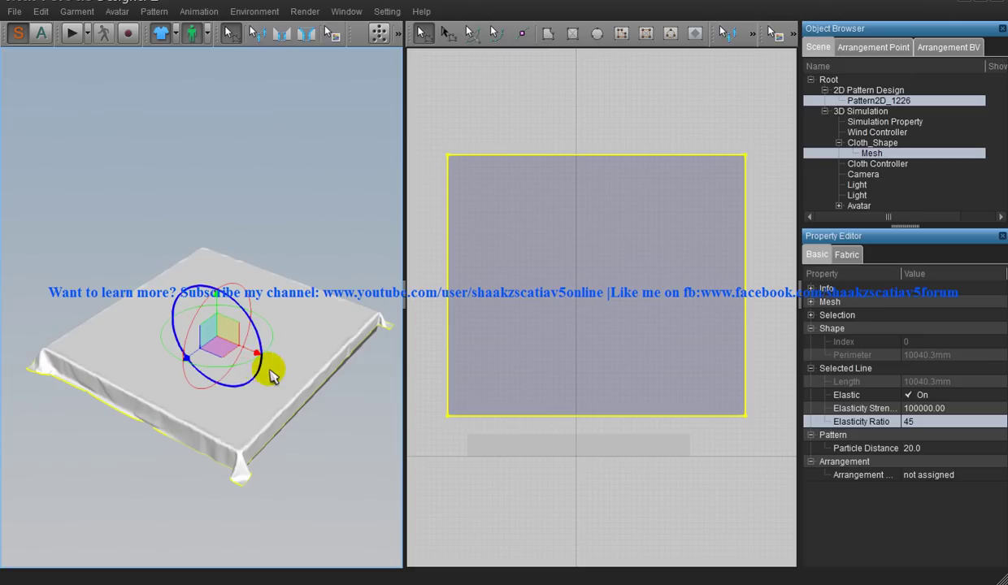
{"action": "right_click_drag", "start_coordinate": [278, 370], "coordinate": [225, 371]}
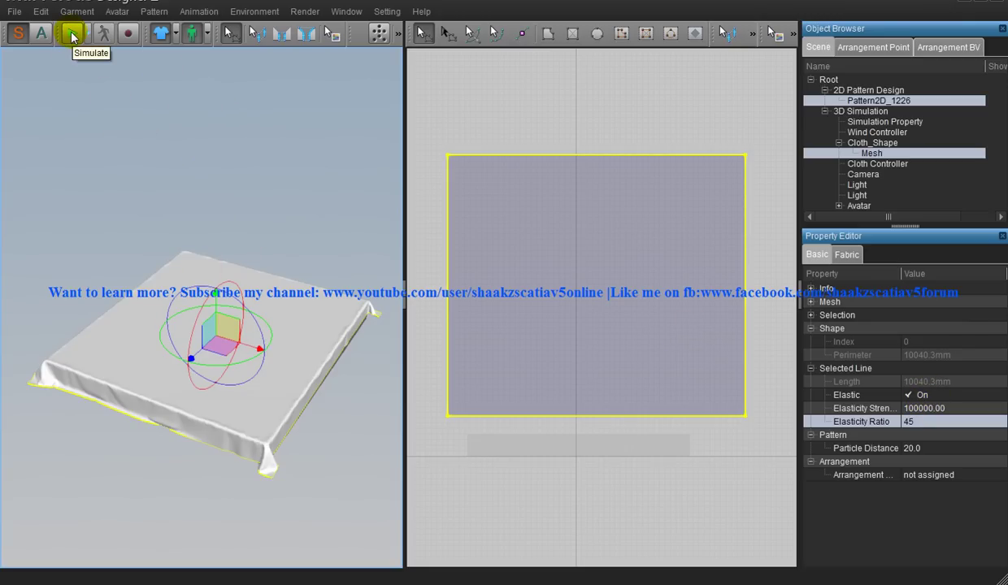
{"action": "left_click", "coordinate": [72, 35]}
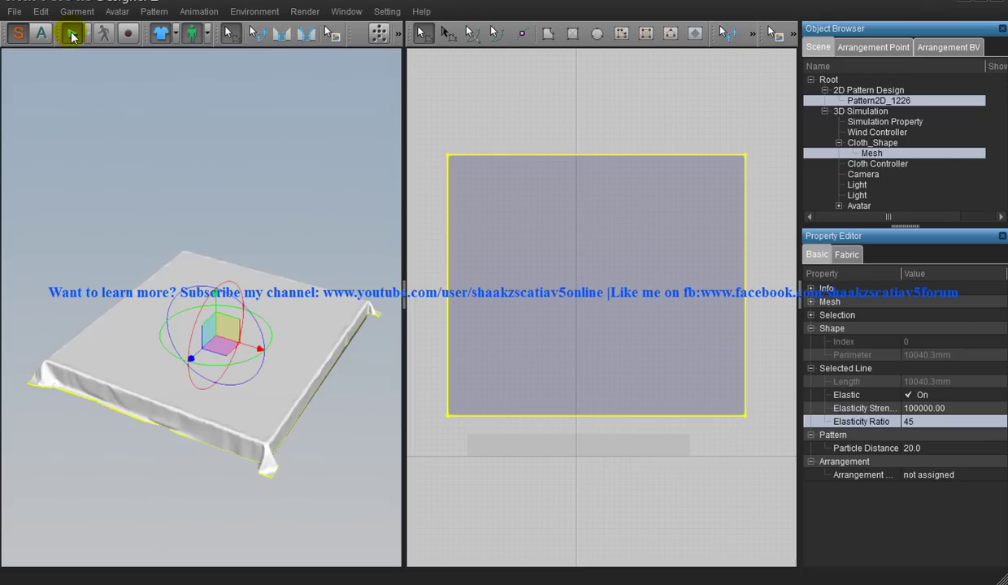
{"action": "left_click", "coordinate": [72, 35]}
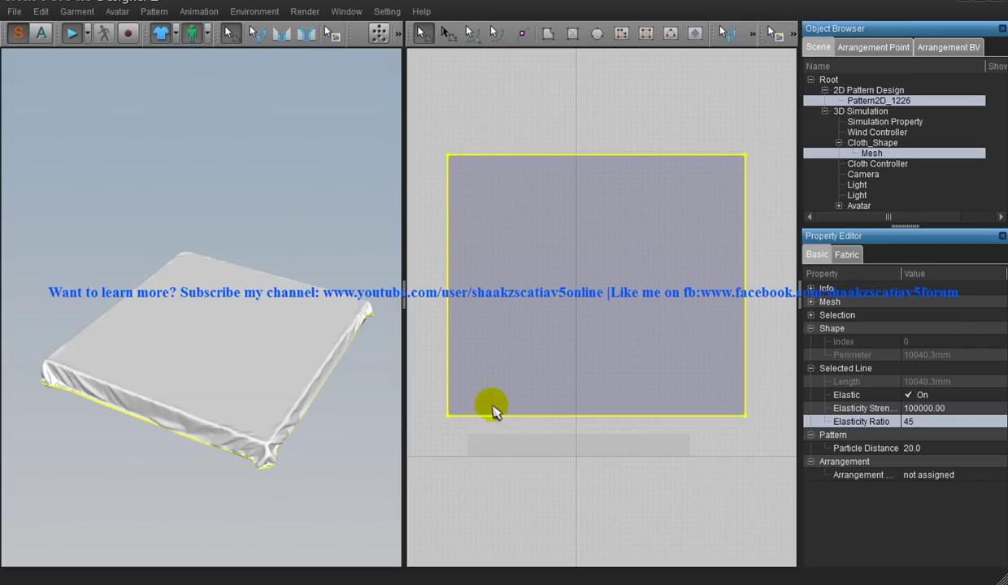
- Reconfirm the outline's Elasticity Ratio of 45 and stop the cloth simulation
{"action": "left_click", "coordinate": [923, 424]}
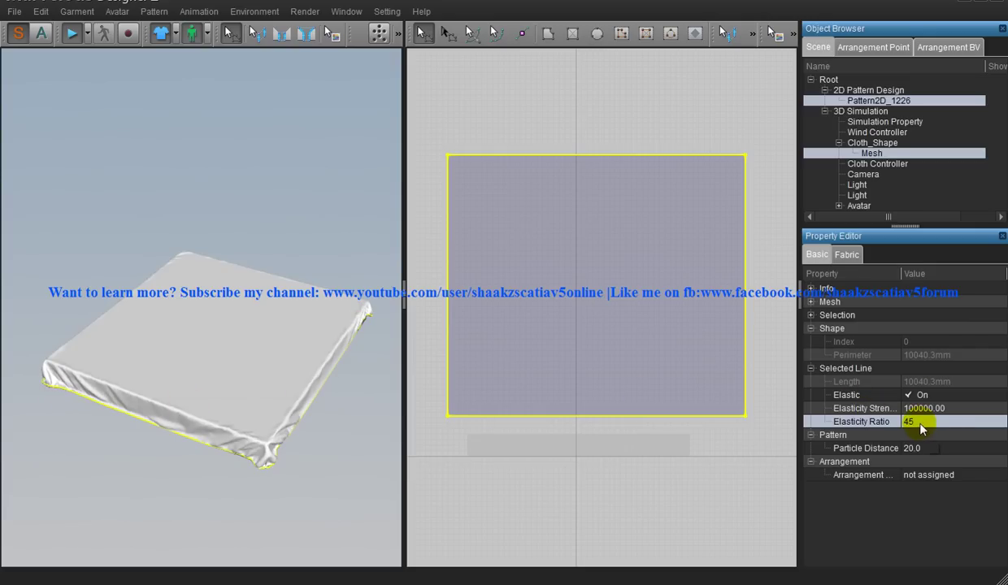
{"action": "key", "text": "Return"}
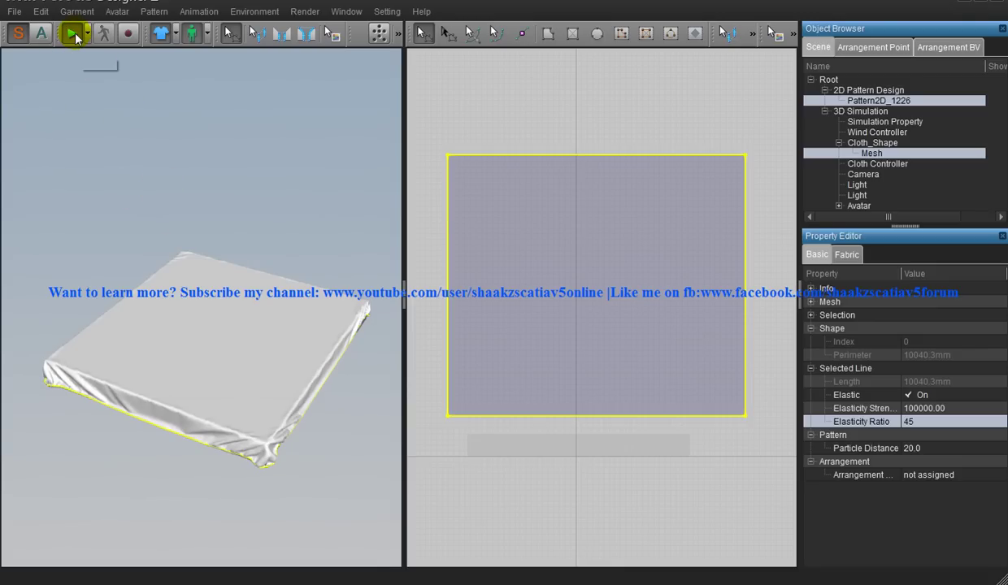
{"action": "left_click", "coordinate": [288, 322]}
{"action": "mouse_move", "coordinate": [315, 322]}
{"action": "left_mouse_down"}
{"action": "mouse_move", "coordinate": [272, 321]}
{"action": "mouse_move", "coordinate": [333, 313]}
{"action": "mouse_move", "coordinate": [245, 295]}
{"action": "mouse_move", "coordinate": [329, 318]}
{"action": "left_mouse_up"}
{"action": "right_click_drag", "start_coordinate": [330, 318], "coordinate": [372, 302]}
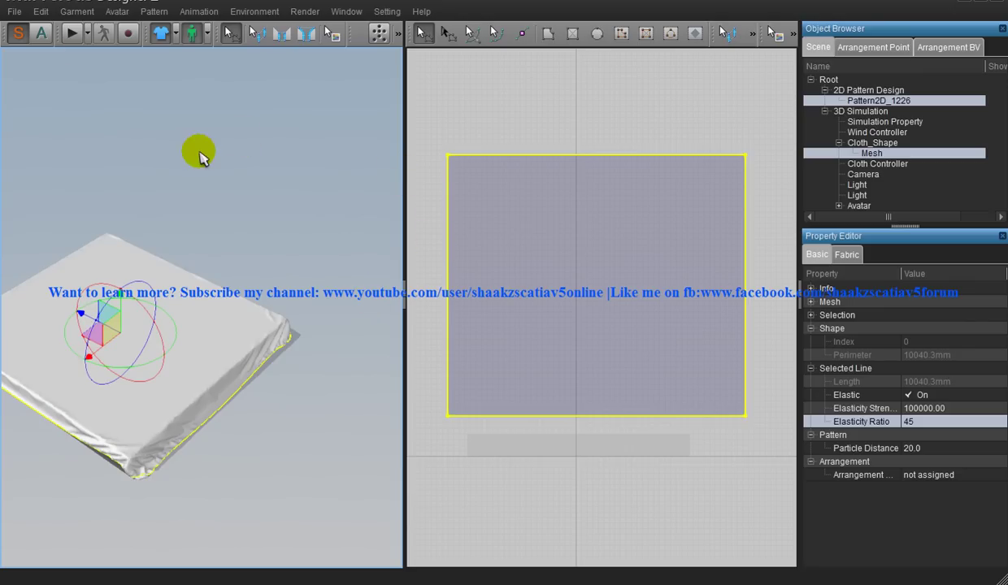
- Export the scene as an OBJ file named Bedsheet in Marvelous Designer to the 3ds max bedsheet folder on the Desktop
{"action": "left_click", "coordinate": [15, 11]}
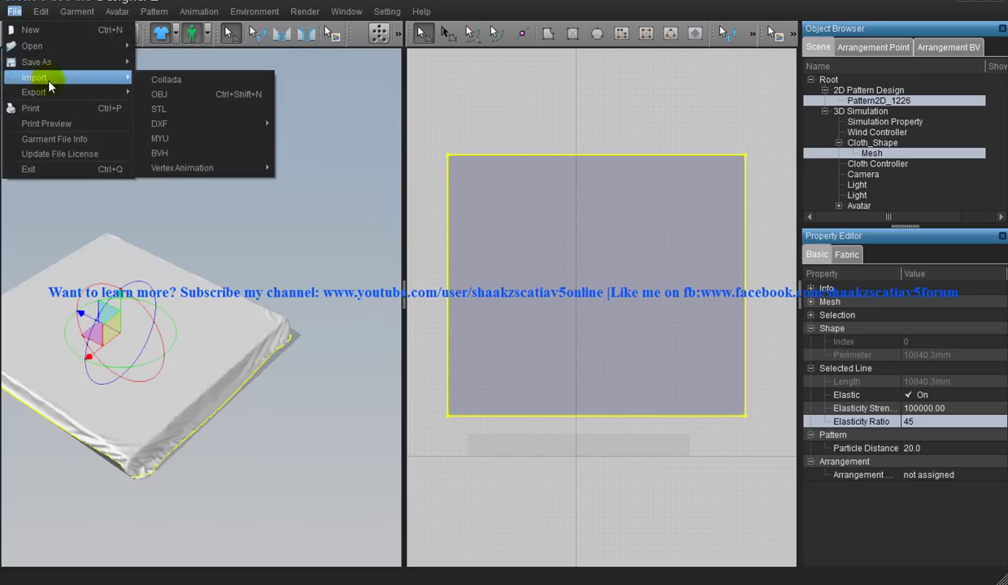
{"action": "mouse_move", "coordinate": [58, 92]}
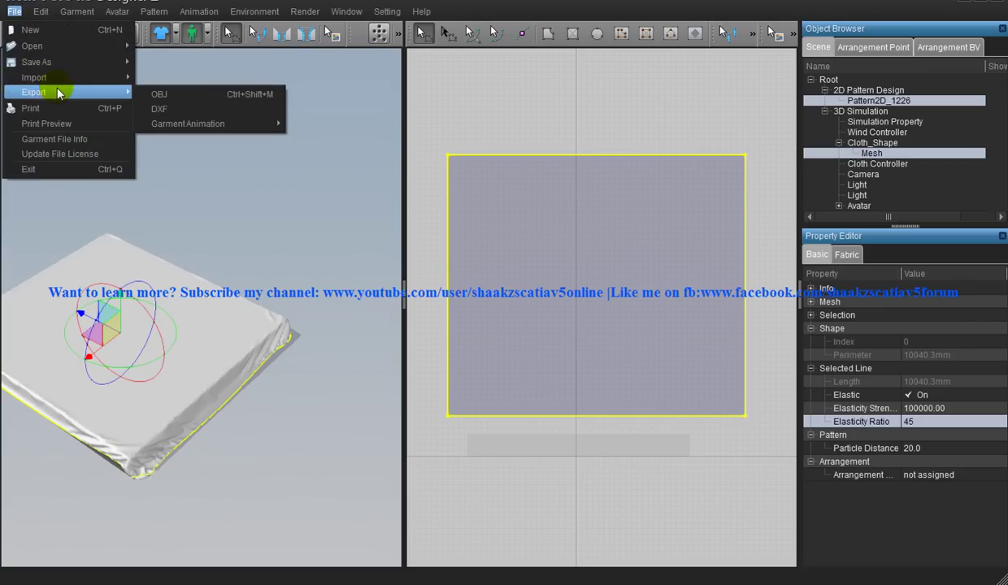
{"action": "left_click", "coordinate": [160, 96]}
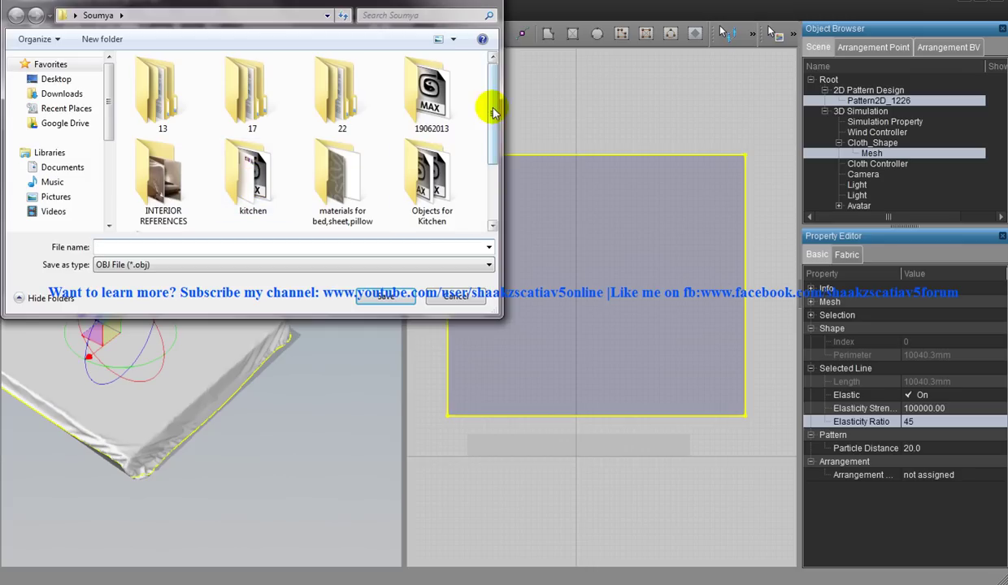
{"action": "left_click", "coordinate": [49, 79]}
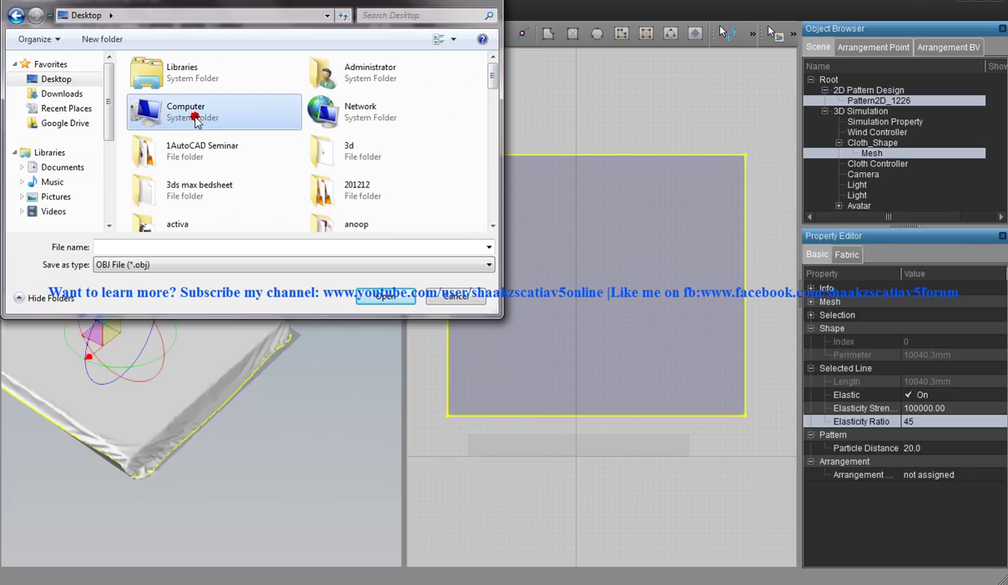
{"action": "double_click", "coordinate": [218, 192]}
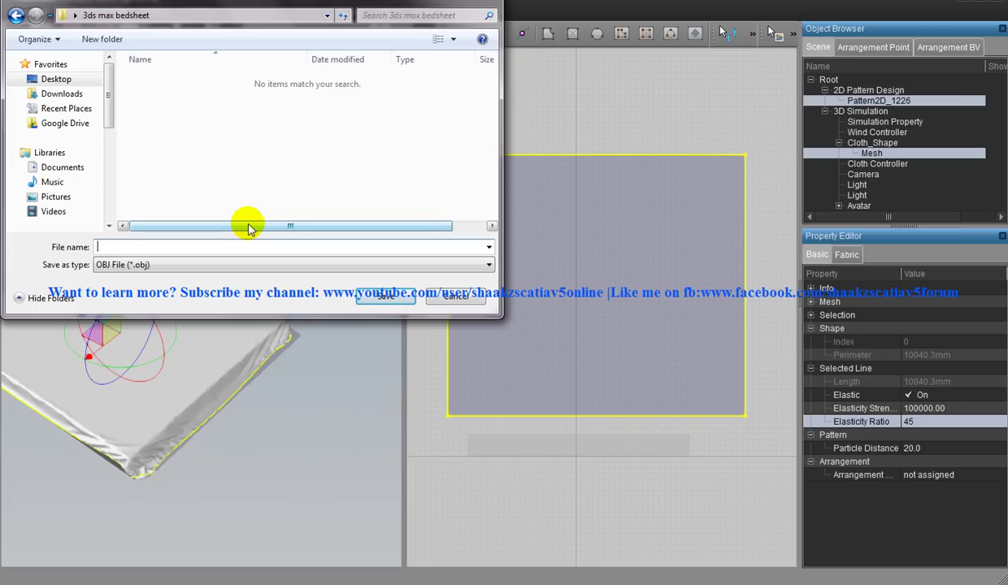
{"action": "type", "text": "Bedsheet in Marvelous Designer"}
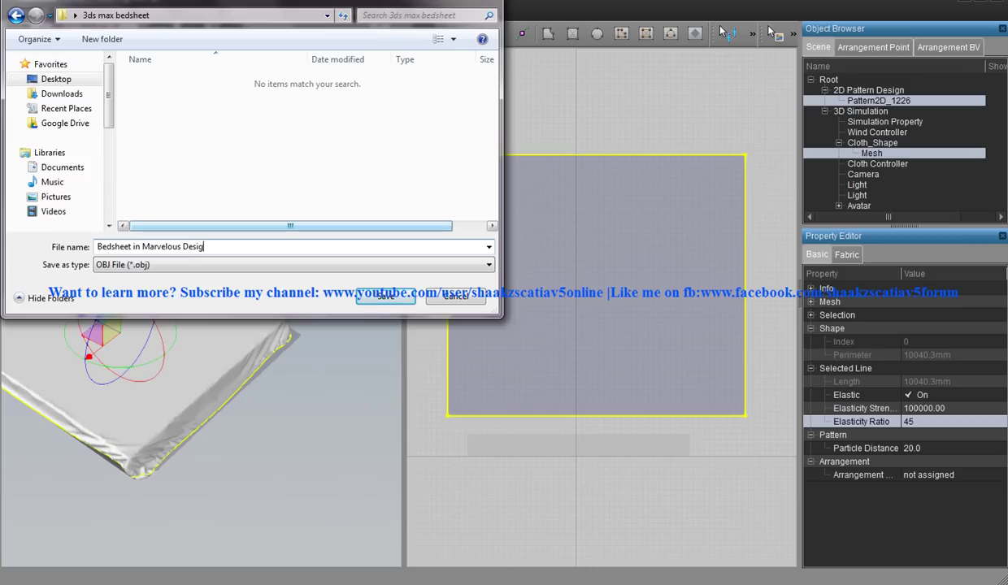
{"action": "left_click", "coordinate": [382, 297]}
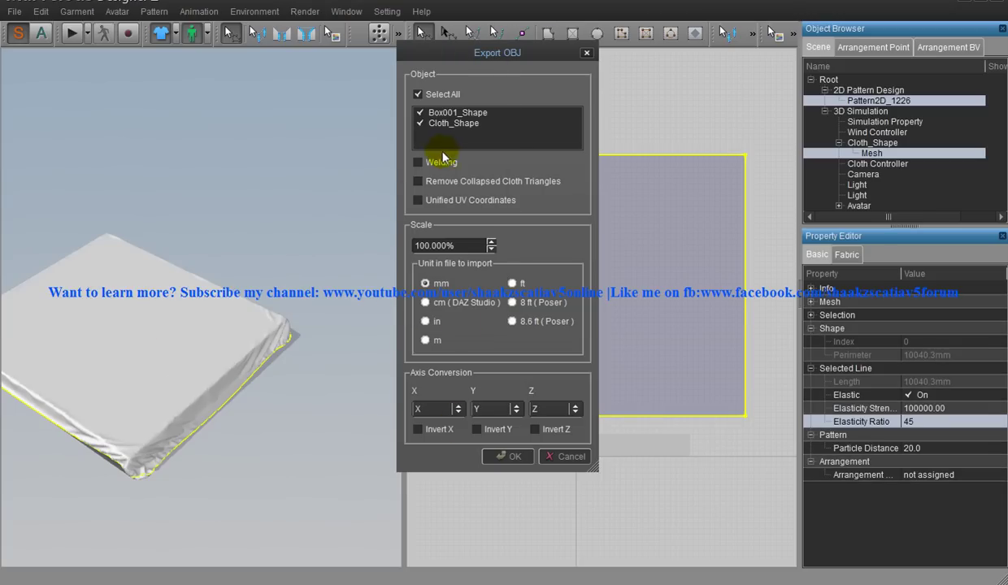
- Exclude Box001_Shape from the OBJ export, set the unit to inches, and complete the export
{"action": "left_click", "coordinate": [419, 113]}
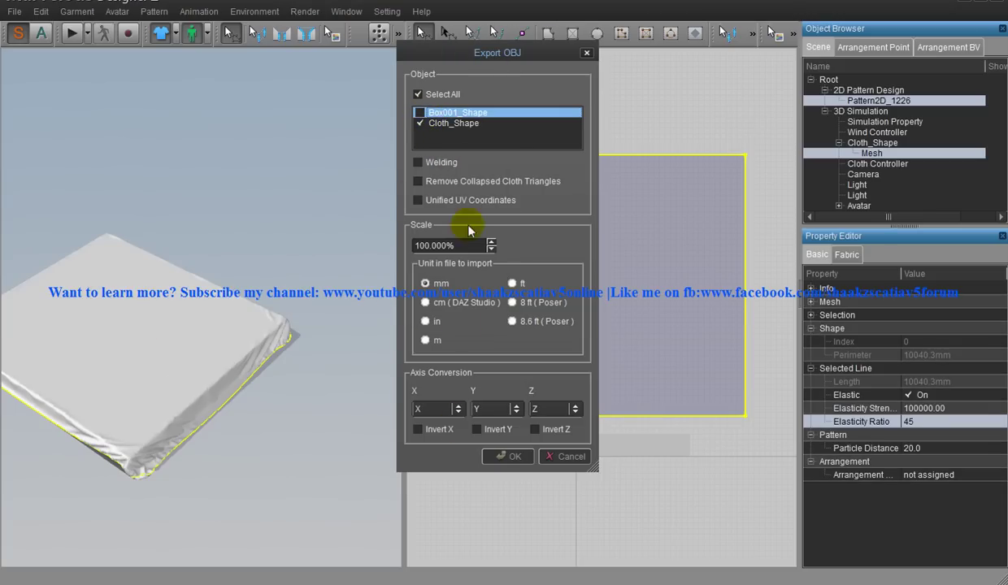
{"action": "left_click", "coordinate": [430, 322]}
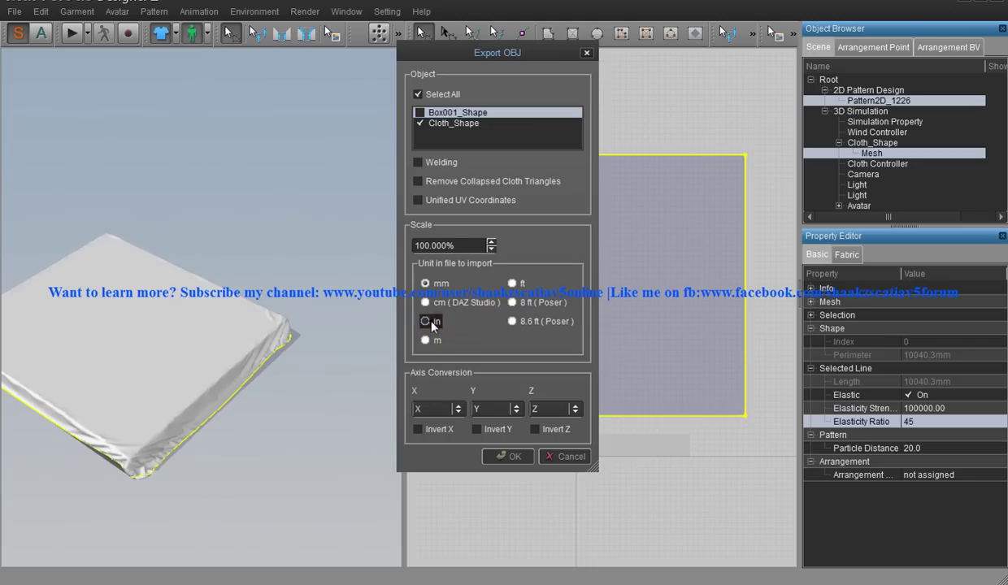
{"action": "left_click", "coordinate": [510, 456]}
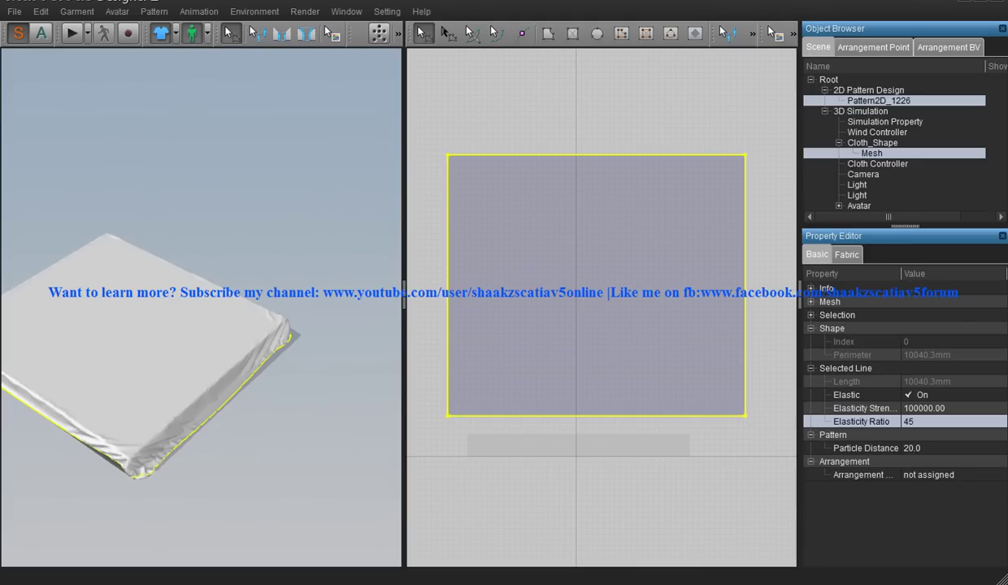
- Switch to 3ds Max, start a file import, and browse to the 3ds max bedsheet folder
{"action": "mouse_move", "coordinate": [439, 578]}
{"action": "left_click", "coordinate": [500, 520]}
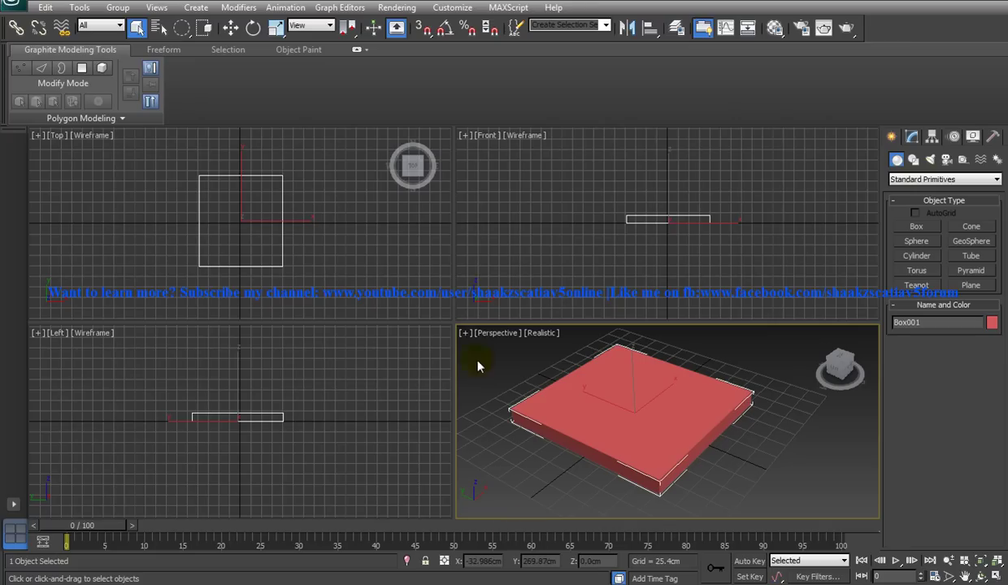
{"action": "left_click", "coordinate": [11, 9]}
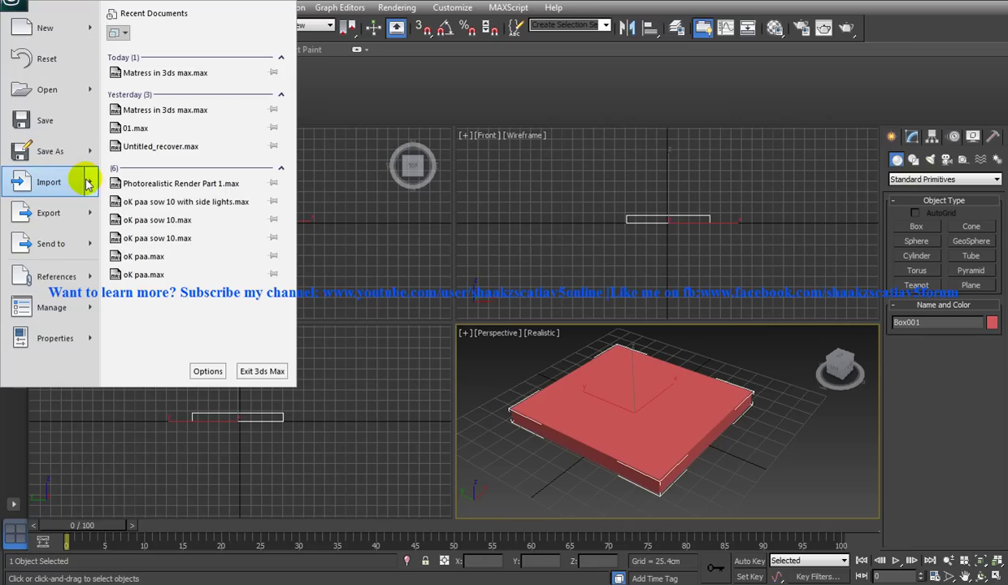
{"action": "mouse_move", "coordinate": [91, 189]}
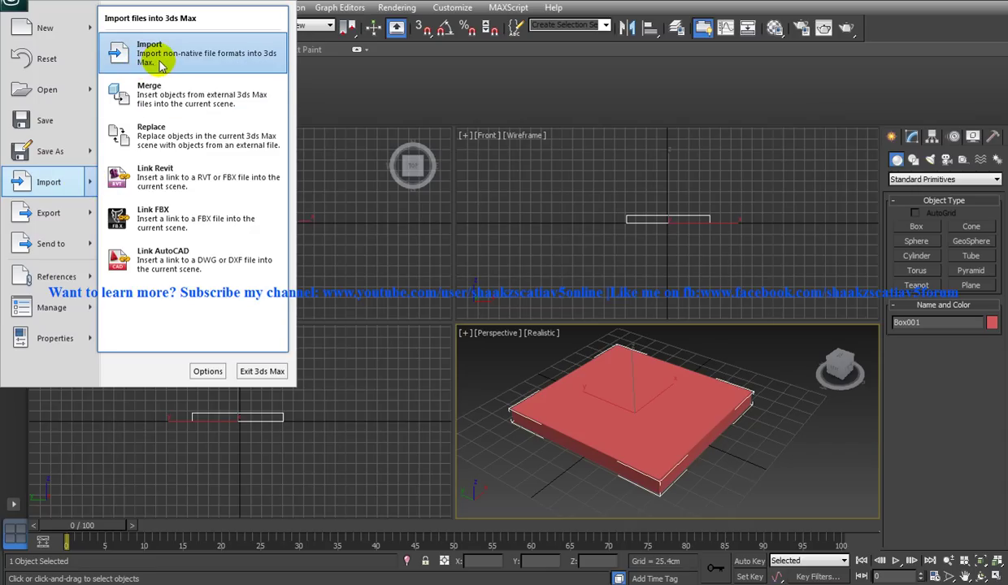
{"action": "left_click", "coordinate": [160, 66]}
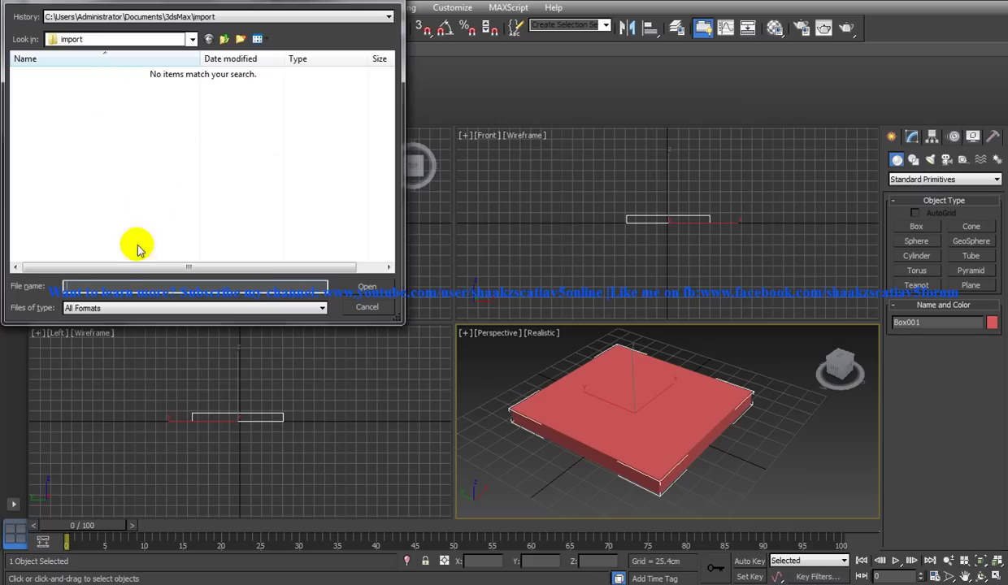
{"action": "left_click", "coordinate": [117, 39]}
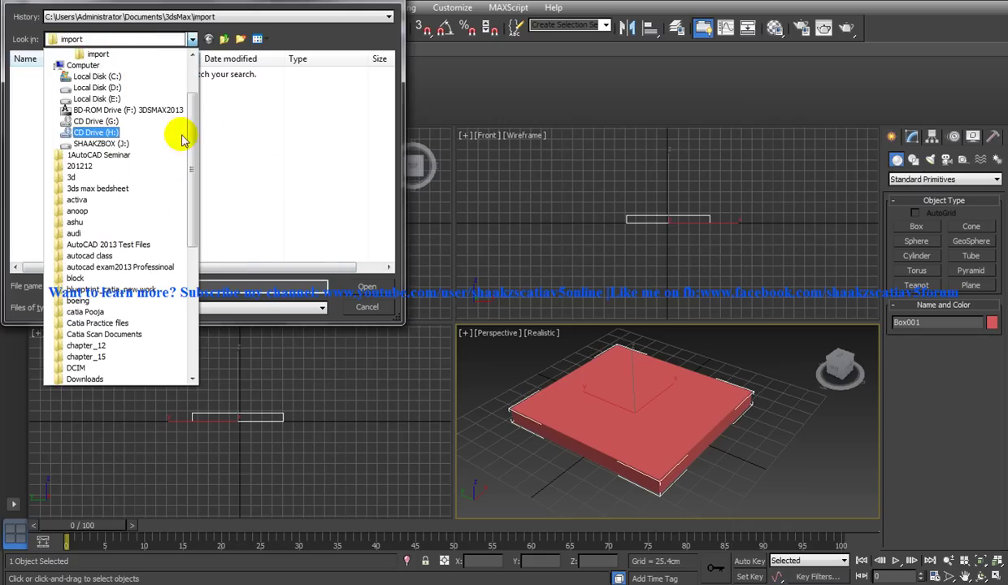
{"action": "left_click", "coordinate": [105, 187]}
{"action": "left_click", "coordinate": [130, 156]}
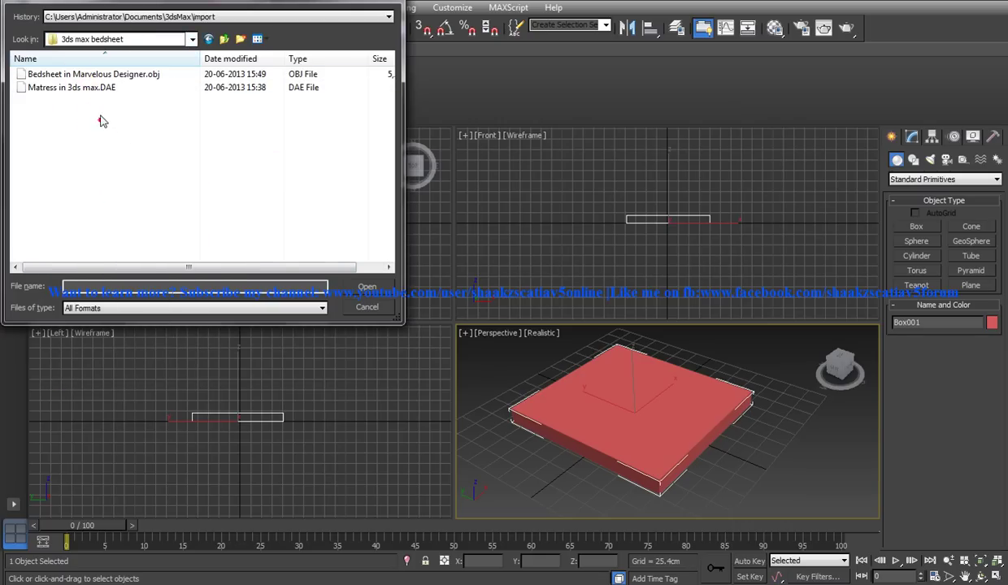
- Return to the Desktop and reopen the 3ds max bedsheet folder for the import
{"action": "left_click", "coordinate": [159, 40]}
{"action": "scroll", "coordinate": [183, 64], "scroll_direction": "up", "scroll_amount": 6}
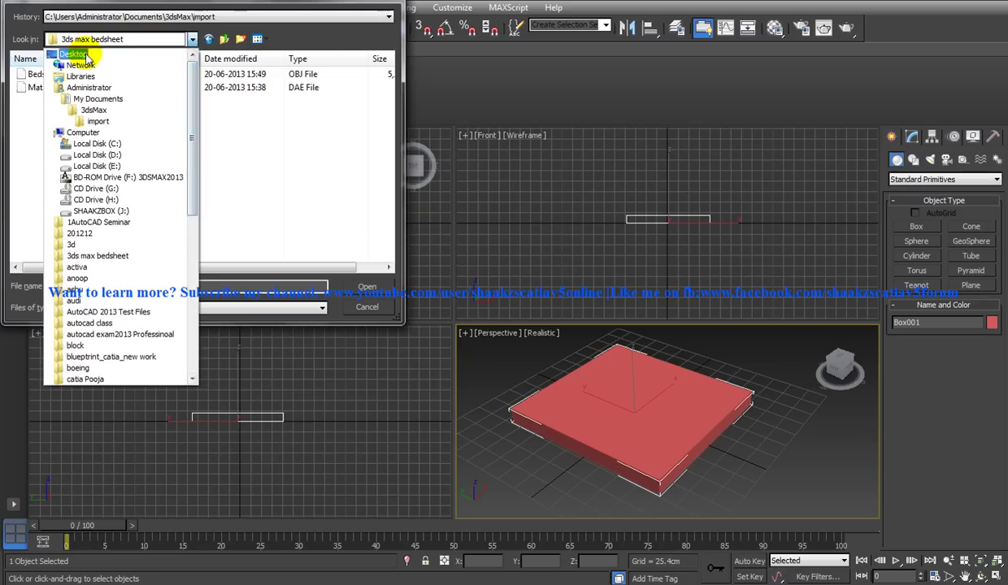
{"action": "left_click", "coordinate": [65, 53]}
{"action": "left_click", "coordinate": [85, 108]}
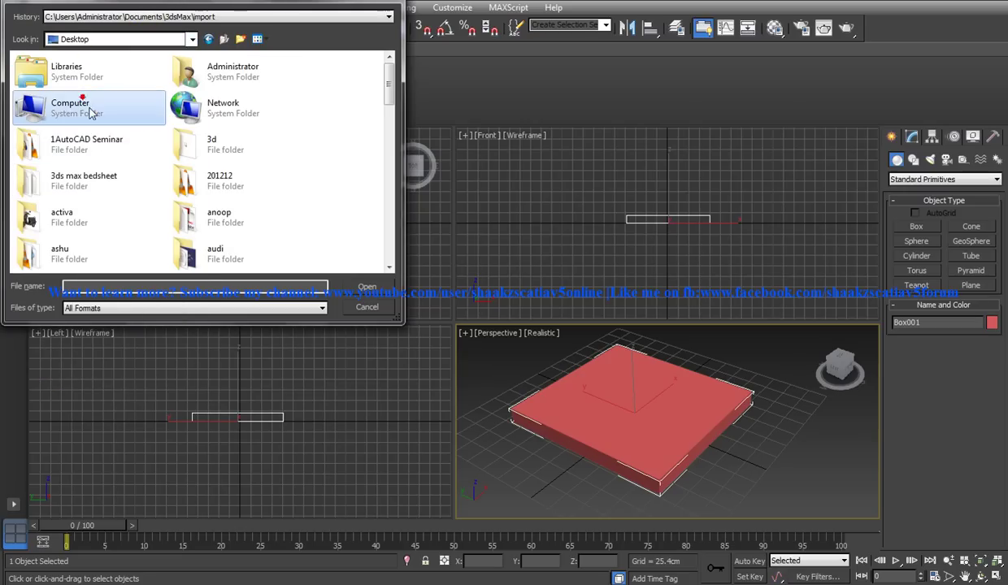
{"action": "double_click", "coordinate": [142, 183]}
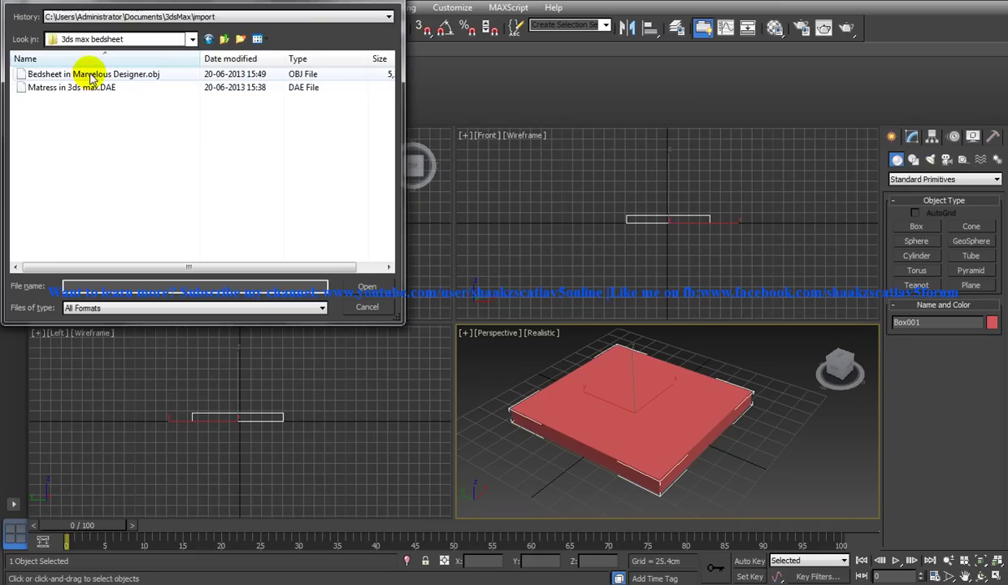
- Import Bedsheet in Marvelous Designer.obj into the mattress scene, keeping the offered OBJ import options with model units in inches
{"action": "left_click", "coordinate": [119, 75]}
{"action": "double_click", "coordinate": [118, 75]}
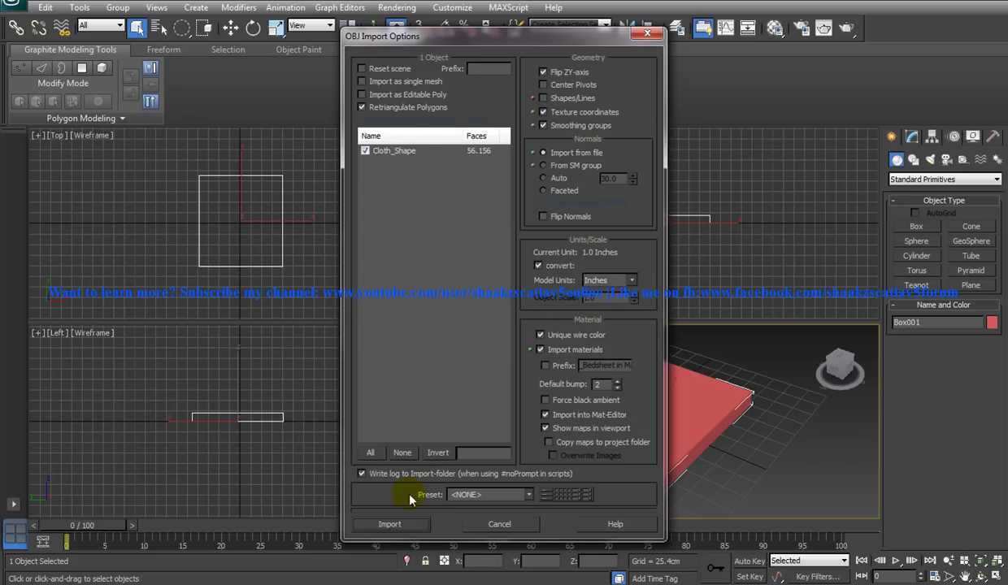
{"action": "left_click", "coordinate": [391, 520]}
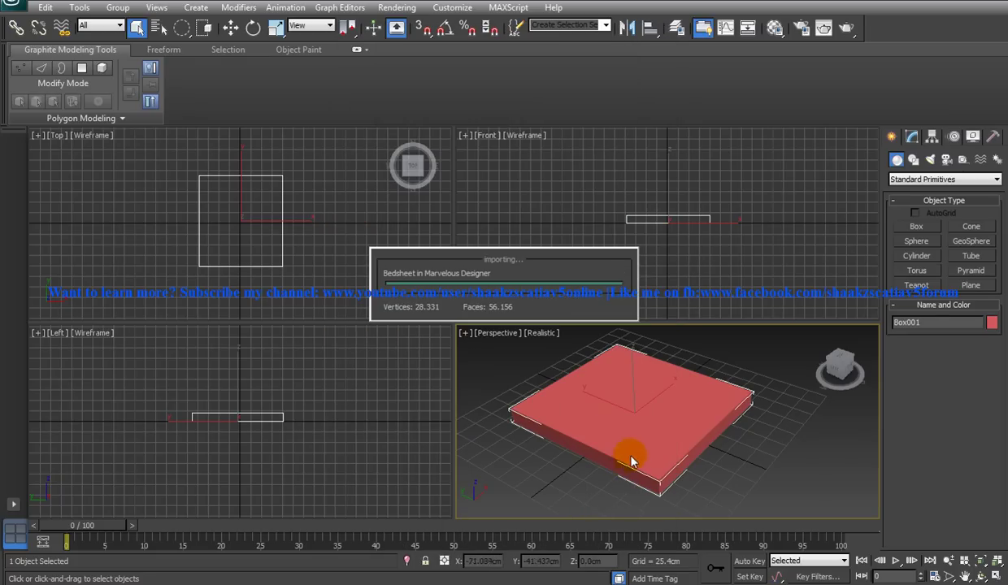
- Examine the imported bedsheet's corners and sides around the mattress in the perspective view
{"action": "middle_click_drag", "start_coordinate": [658, 396], "coordinate": [640, 365]}
{"action": "middle_click_drag", "start_coordinate": [674, 416], "coordinate": [703, 408], "text": "alt"}
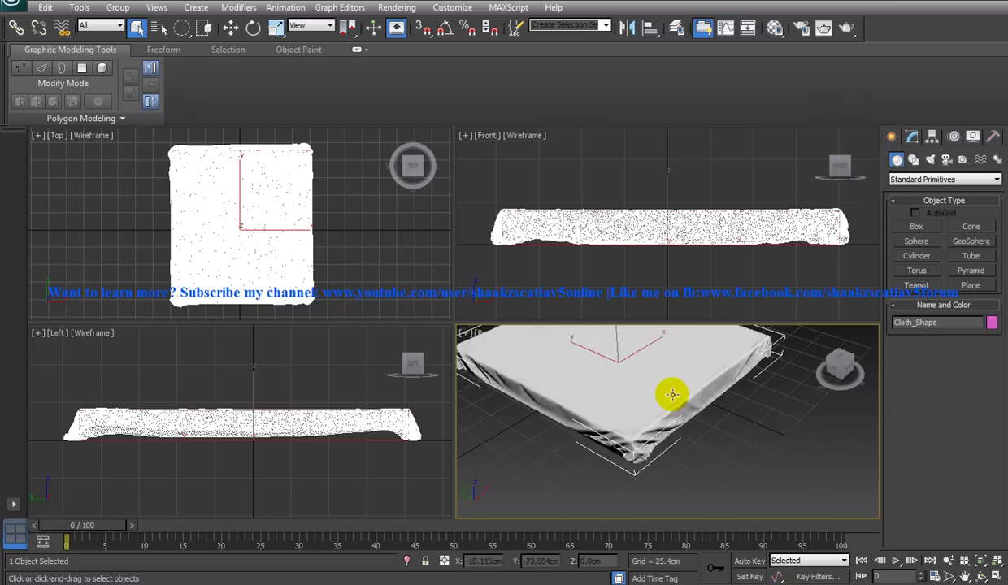
{"action": "scroll", "coordinate": [655, 386], "scroll_direction": "up", "scroll_amount": 5}
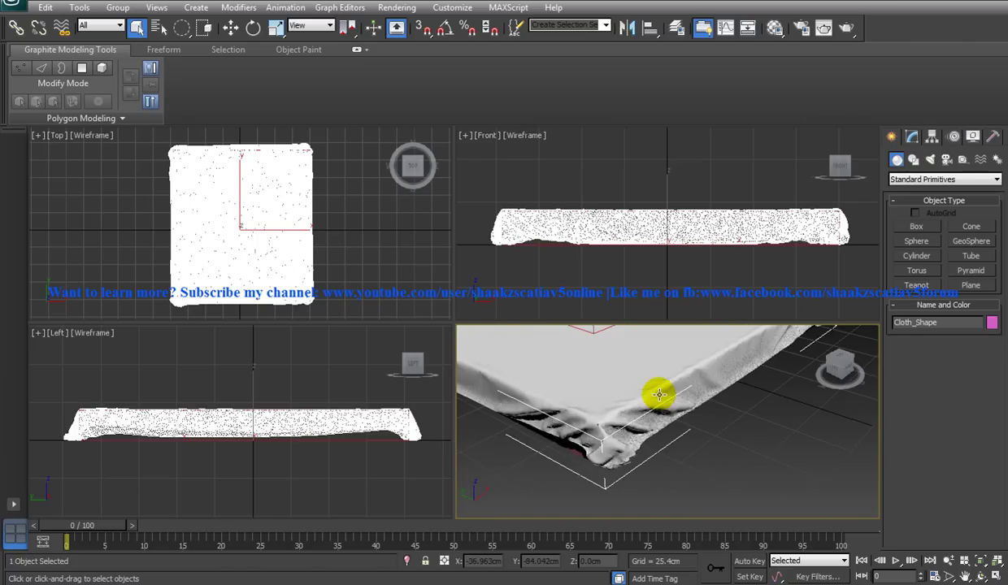
{"action": "middle_click_drag", "start_coordinate": [620, 397], "coordinate": [651, 401], "text": "alt"}
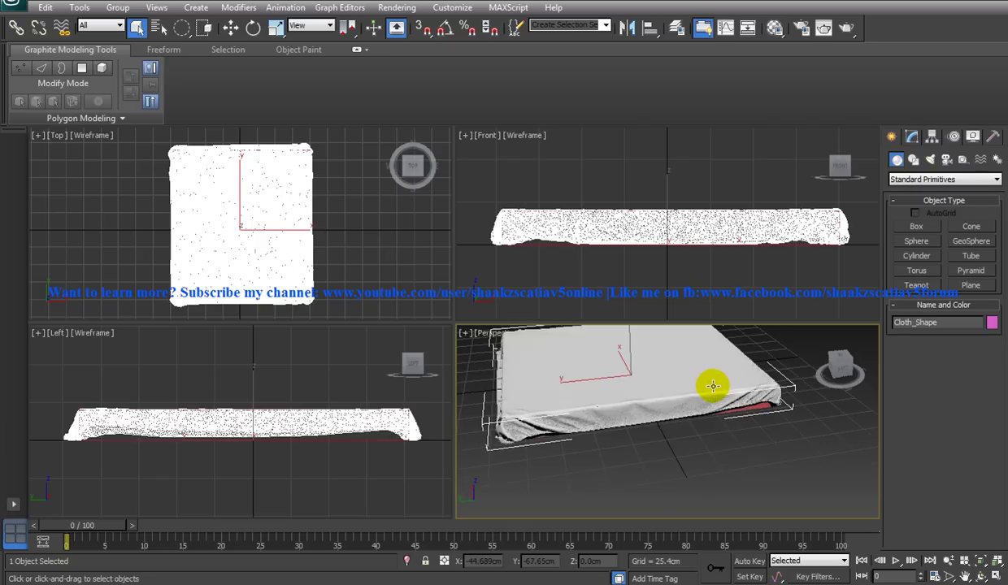
{"action": "middle_click_drag", "start_coordinate": [659, 385], "coordinate": [671, 409], "text": "alt"}
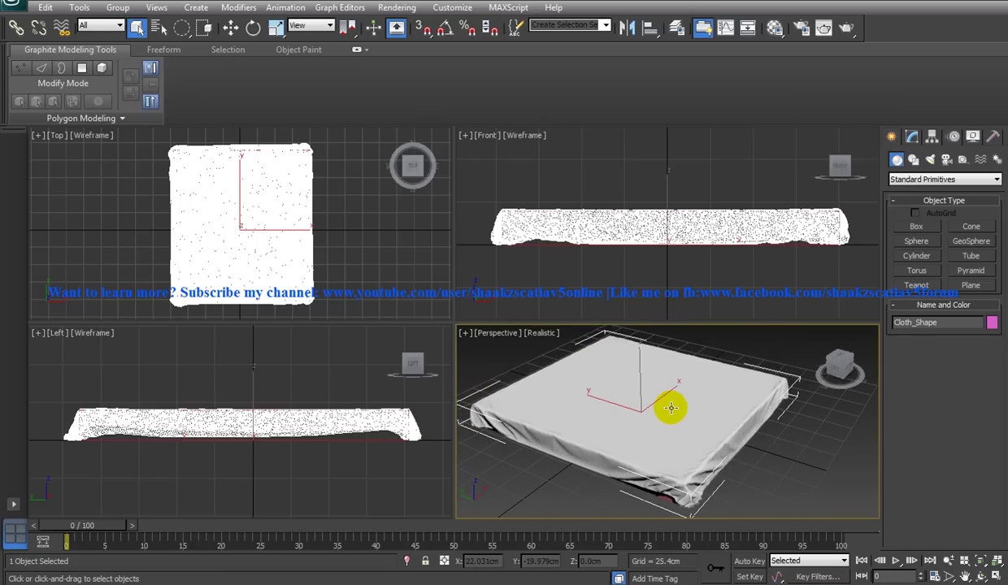